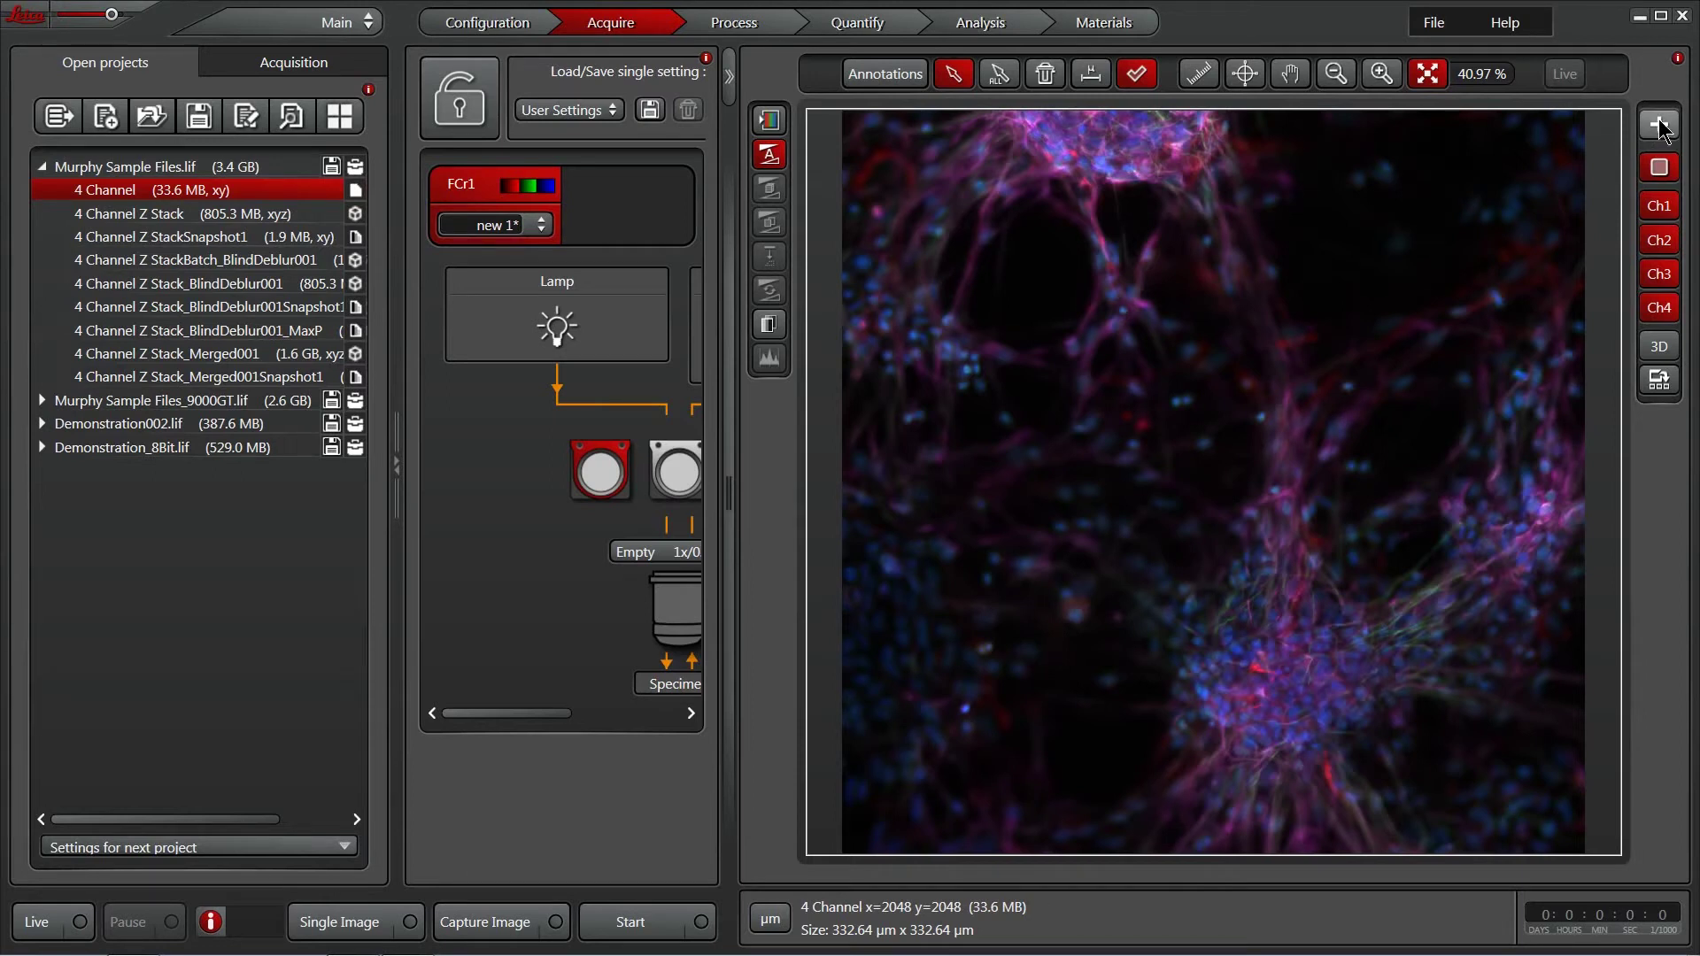
Expand the viewer to a four-panel 2x2 grid and select the top-left 4 Channel panel
click(1660, 124)
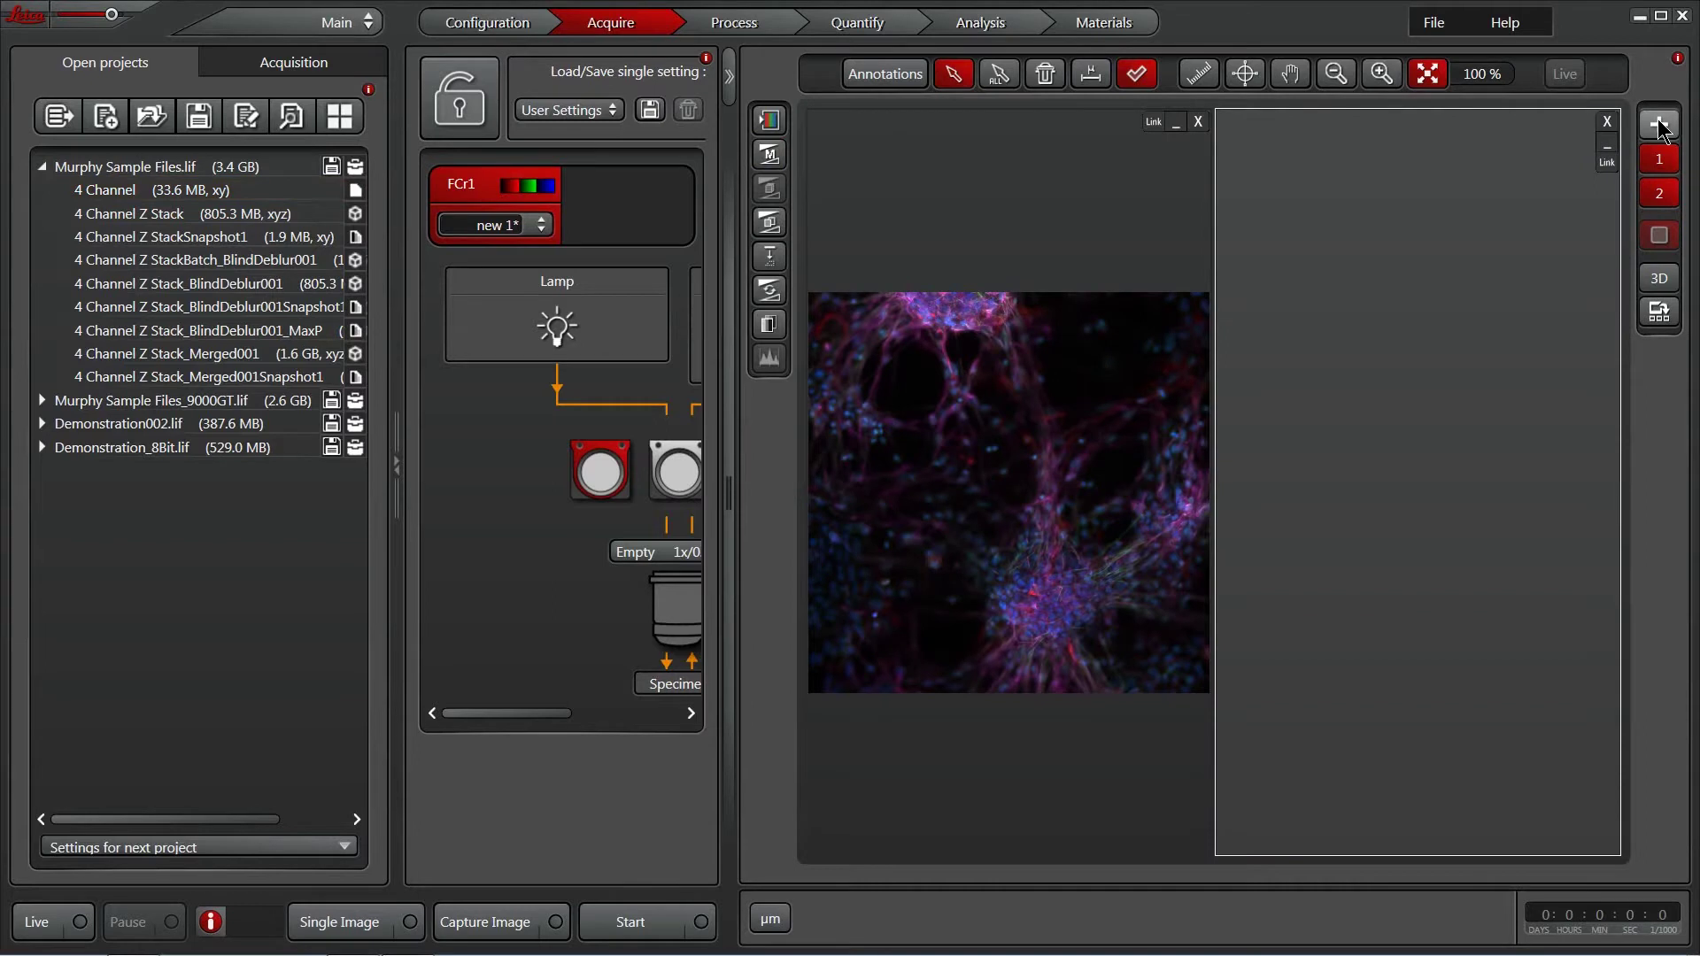
click(1659, 124)
click(1660, 124)
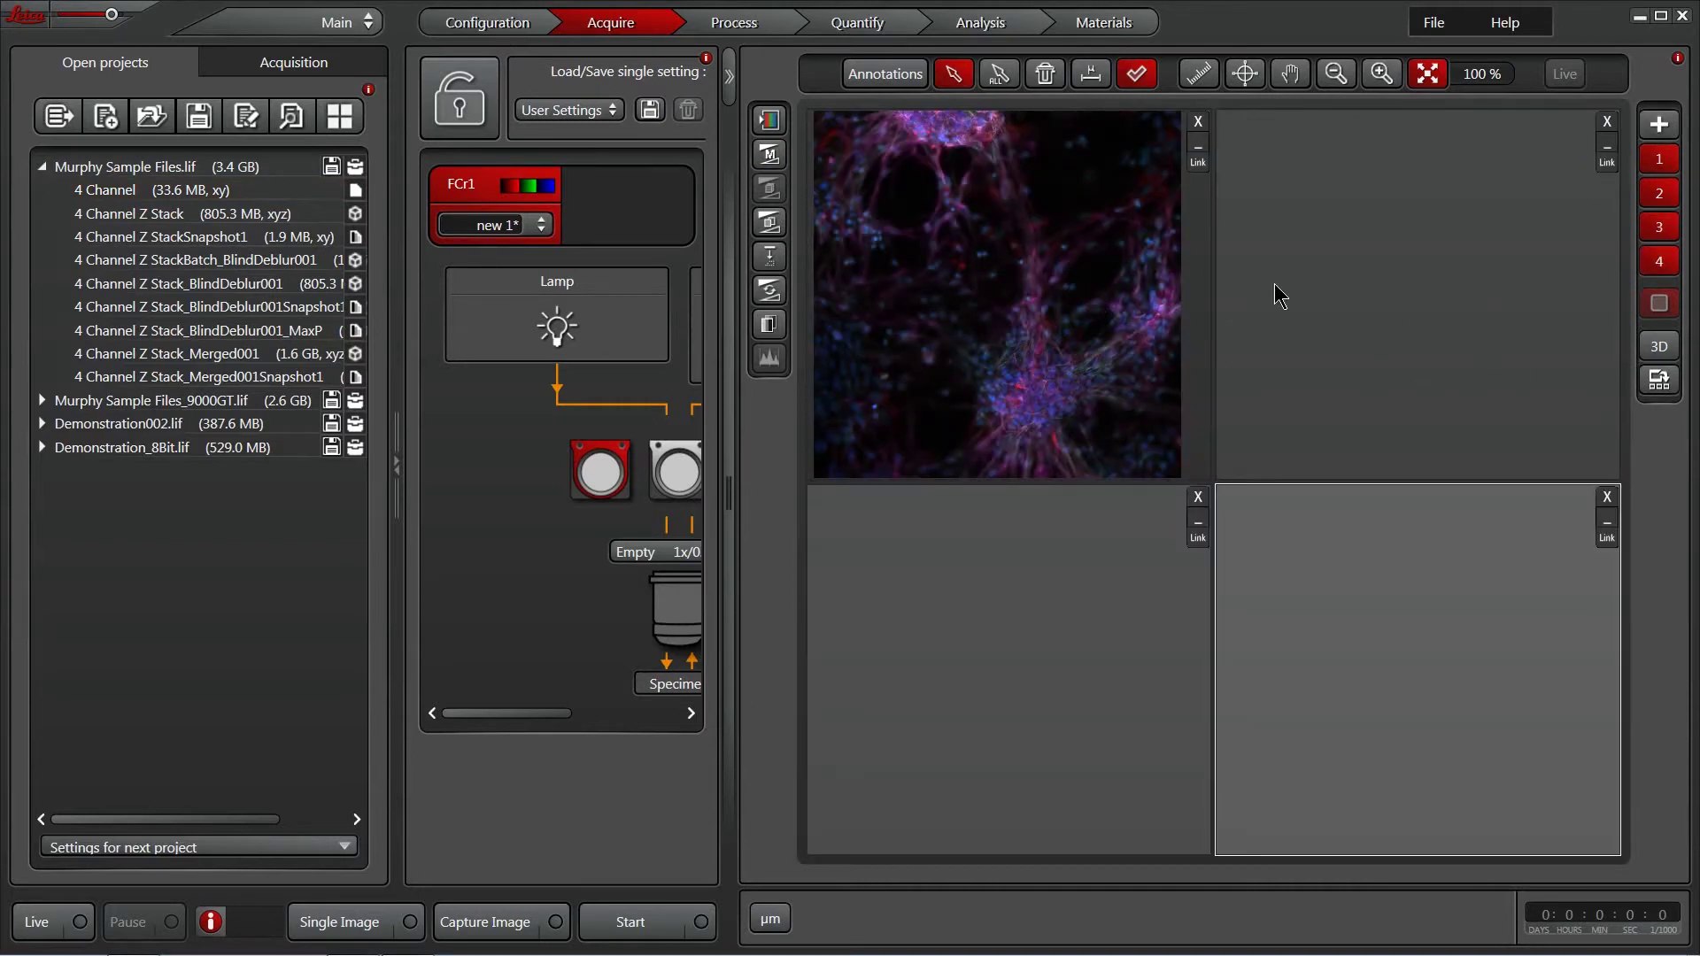
click(1059, 335)
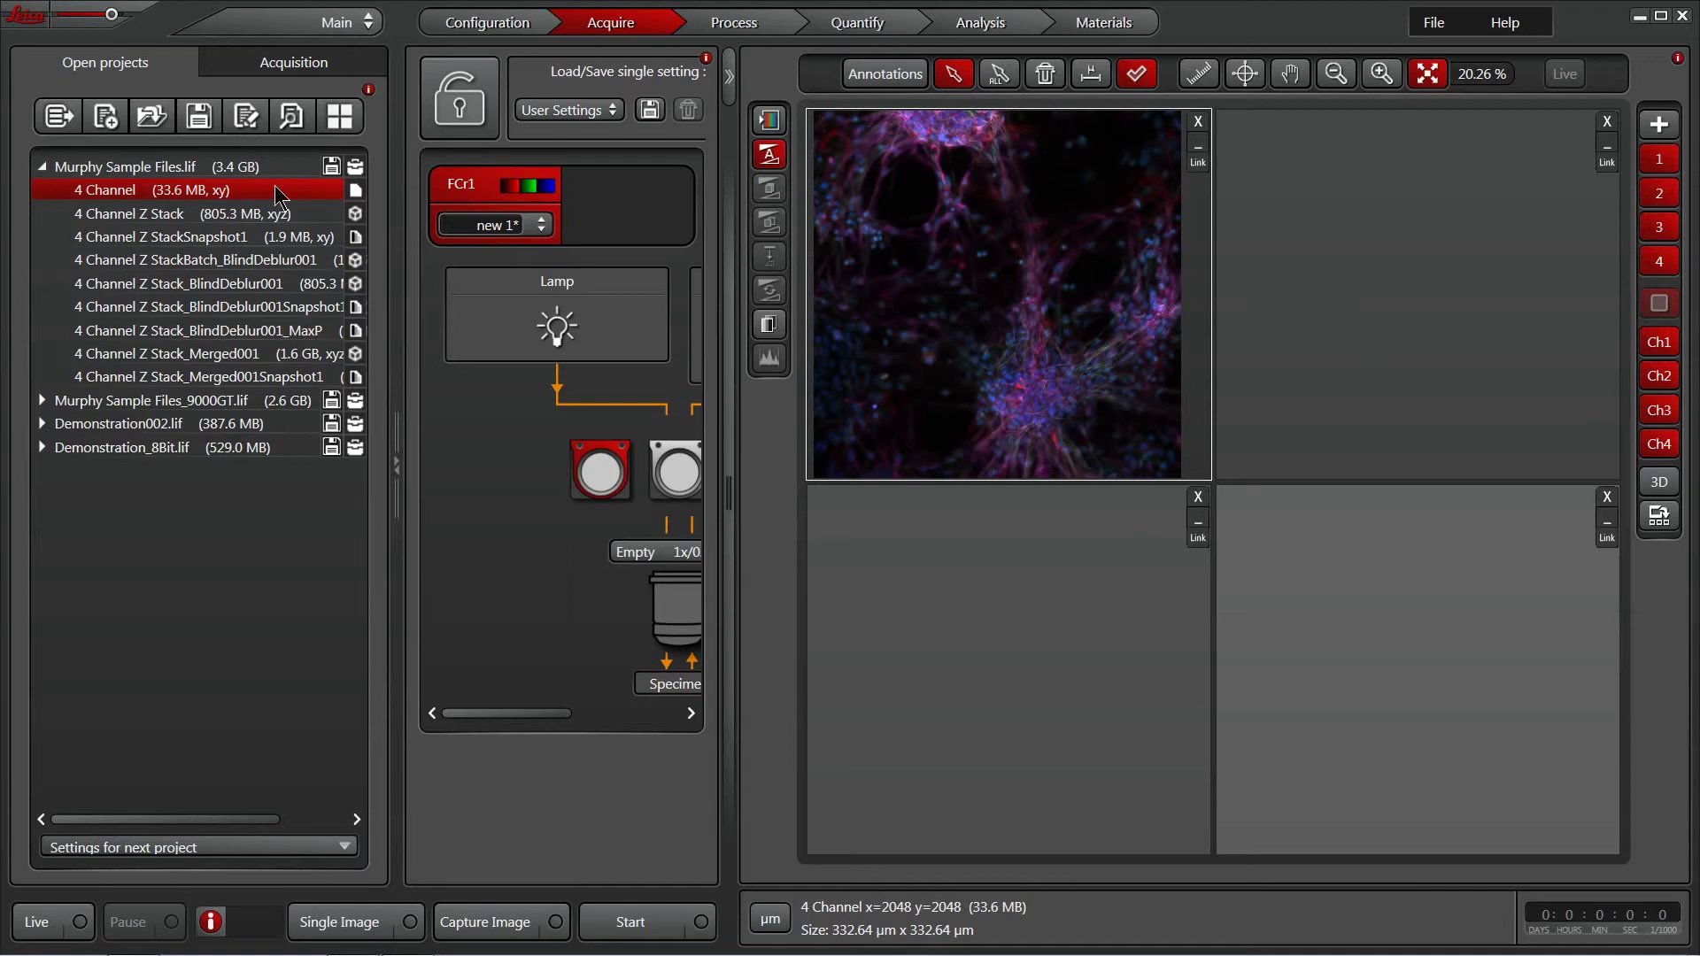
Load 4 Channel into the top-right, bottom-left and bottom-right panels
click(1297, 290)
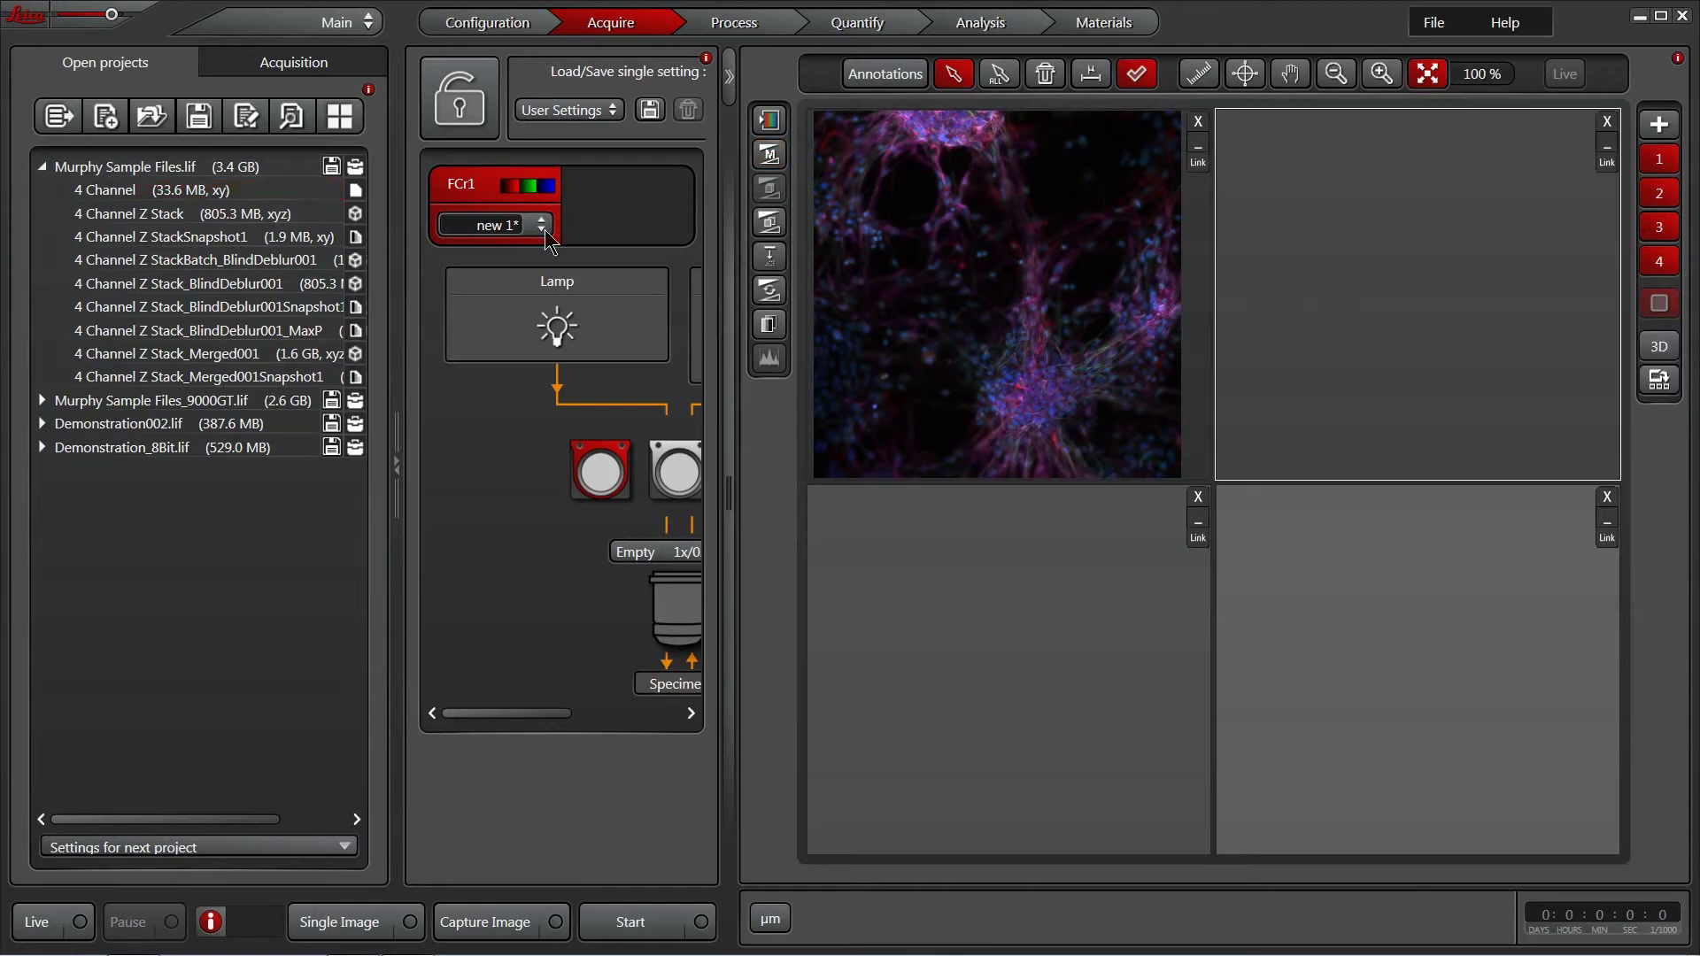
double_click(102, 200)
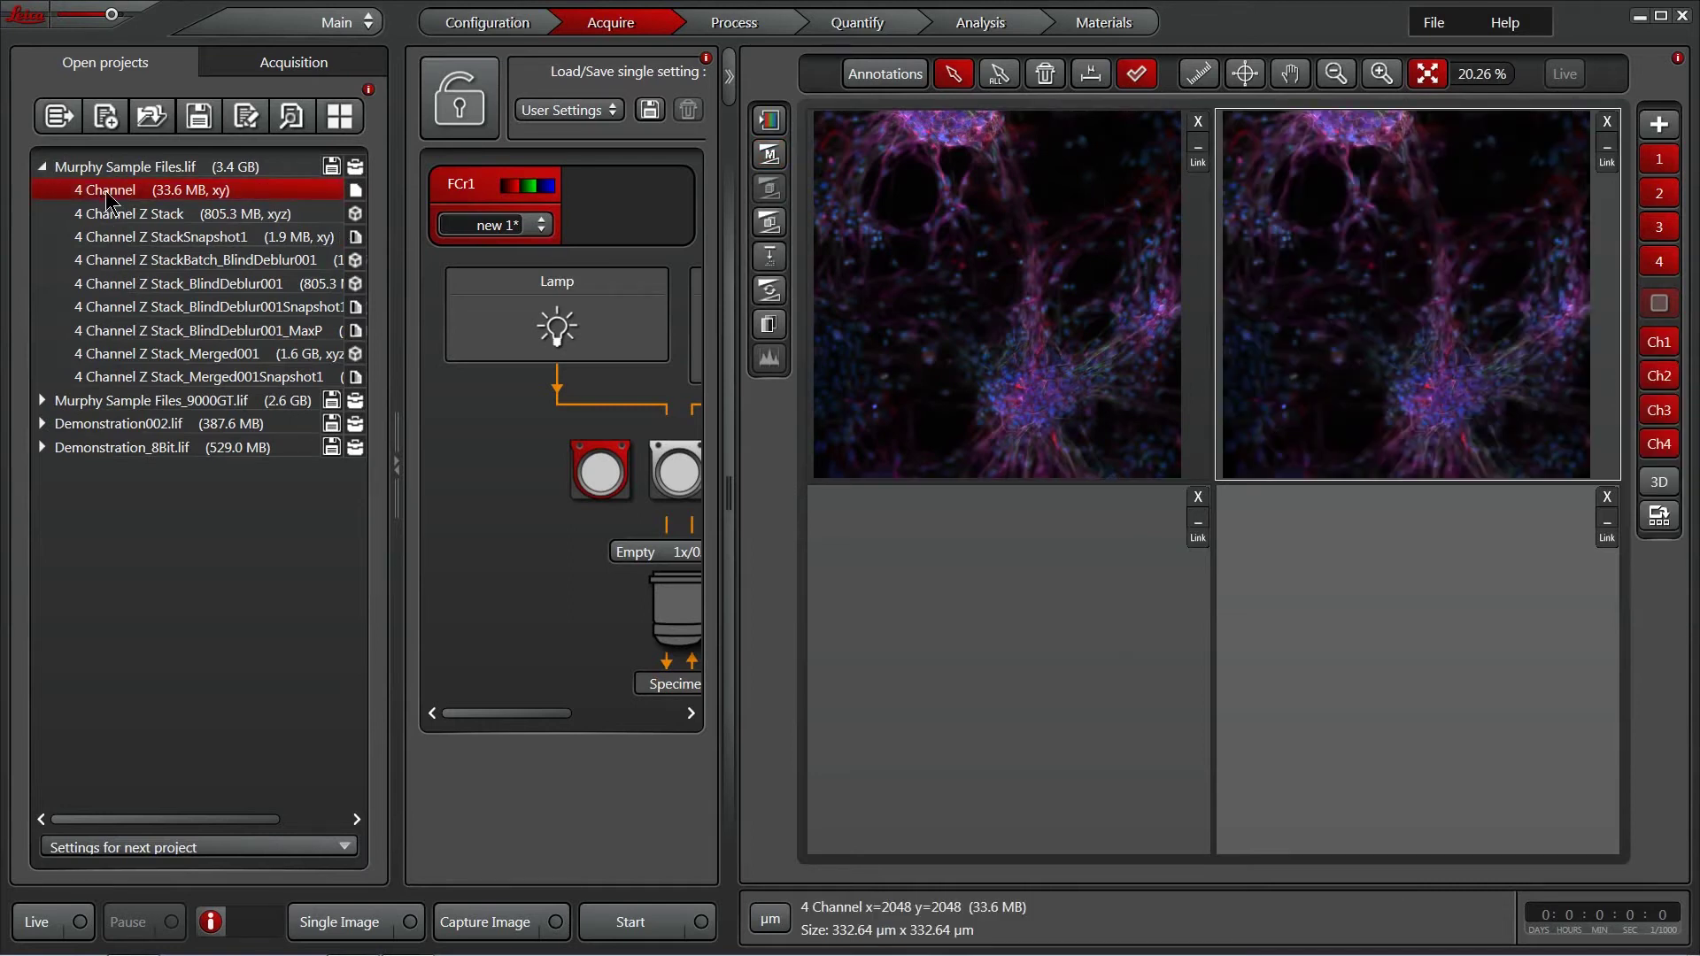
click(1063, 604)
double_click(174, 195)
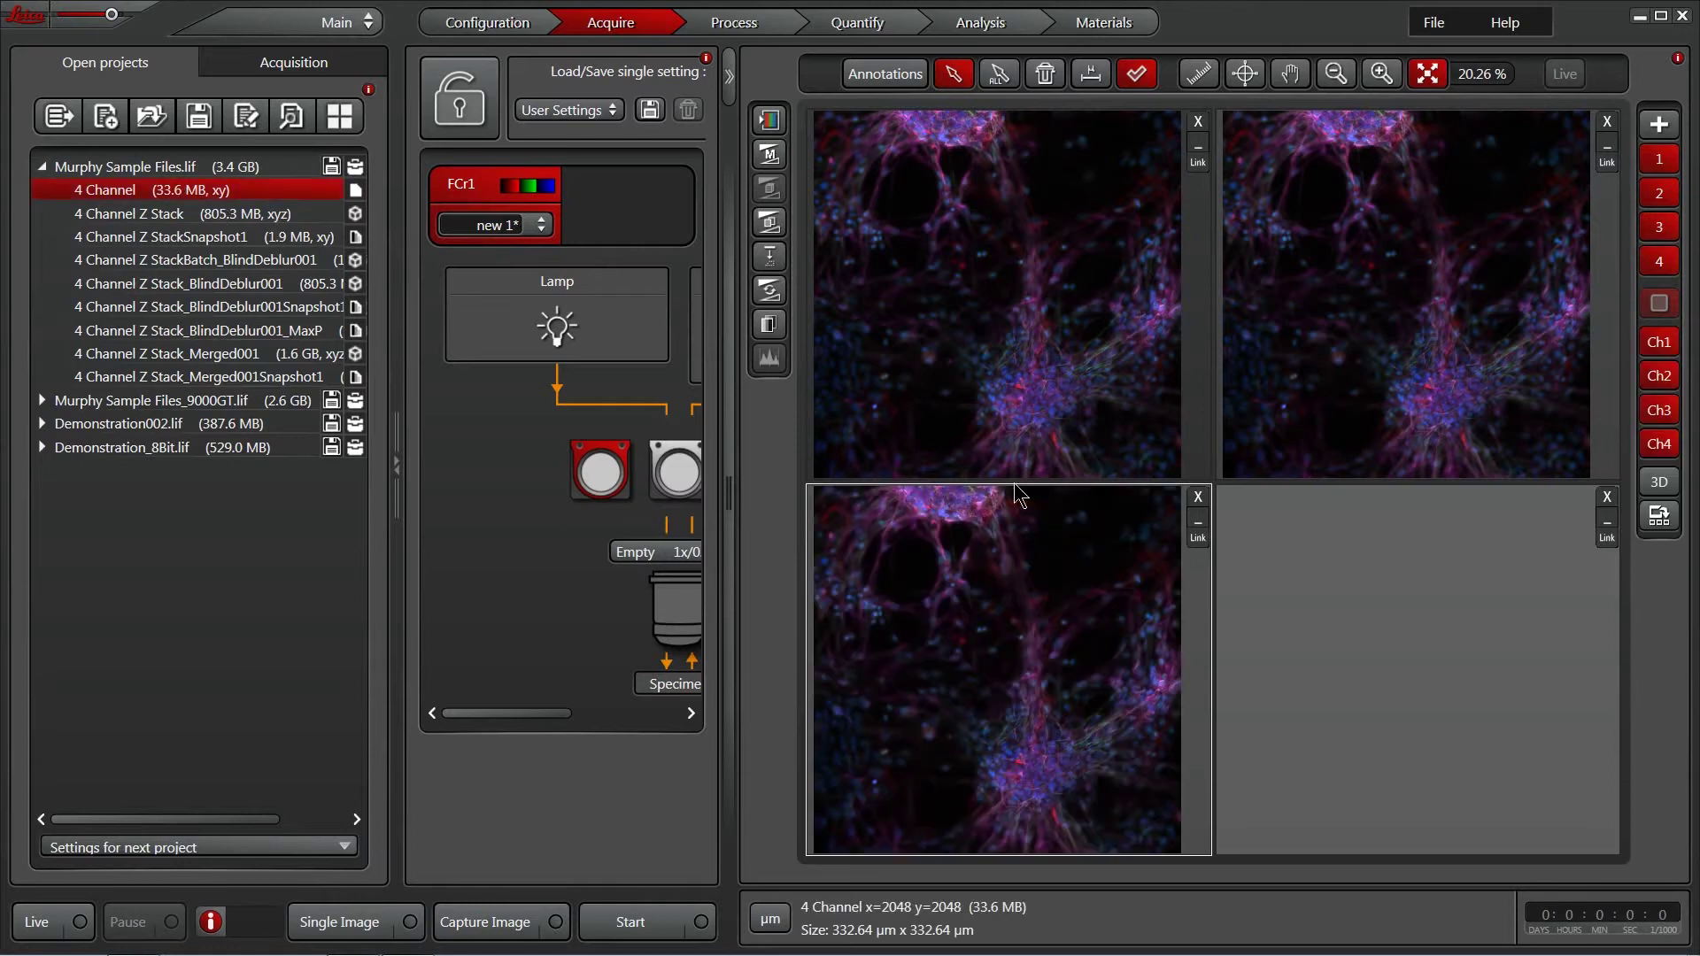
click(1299, 604)
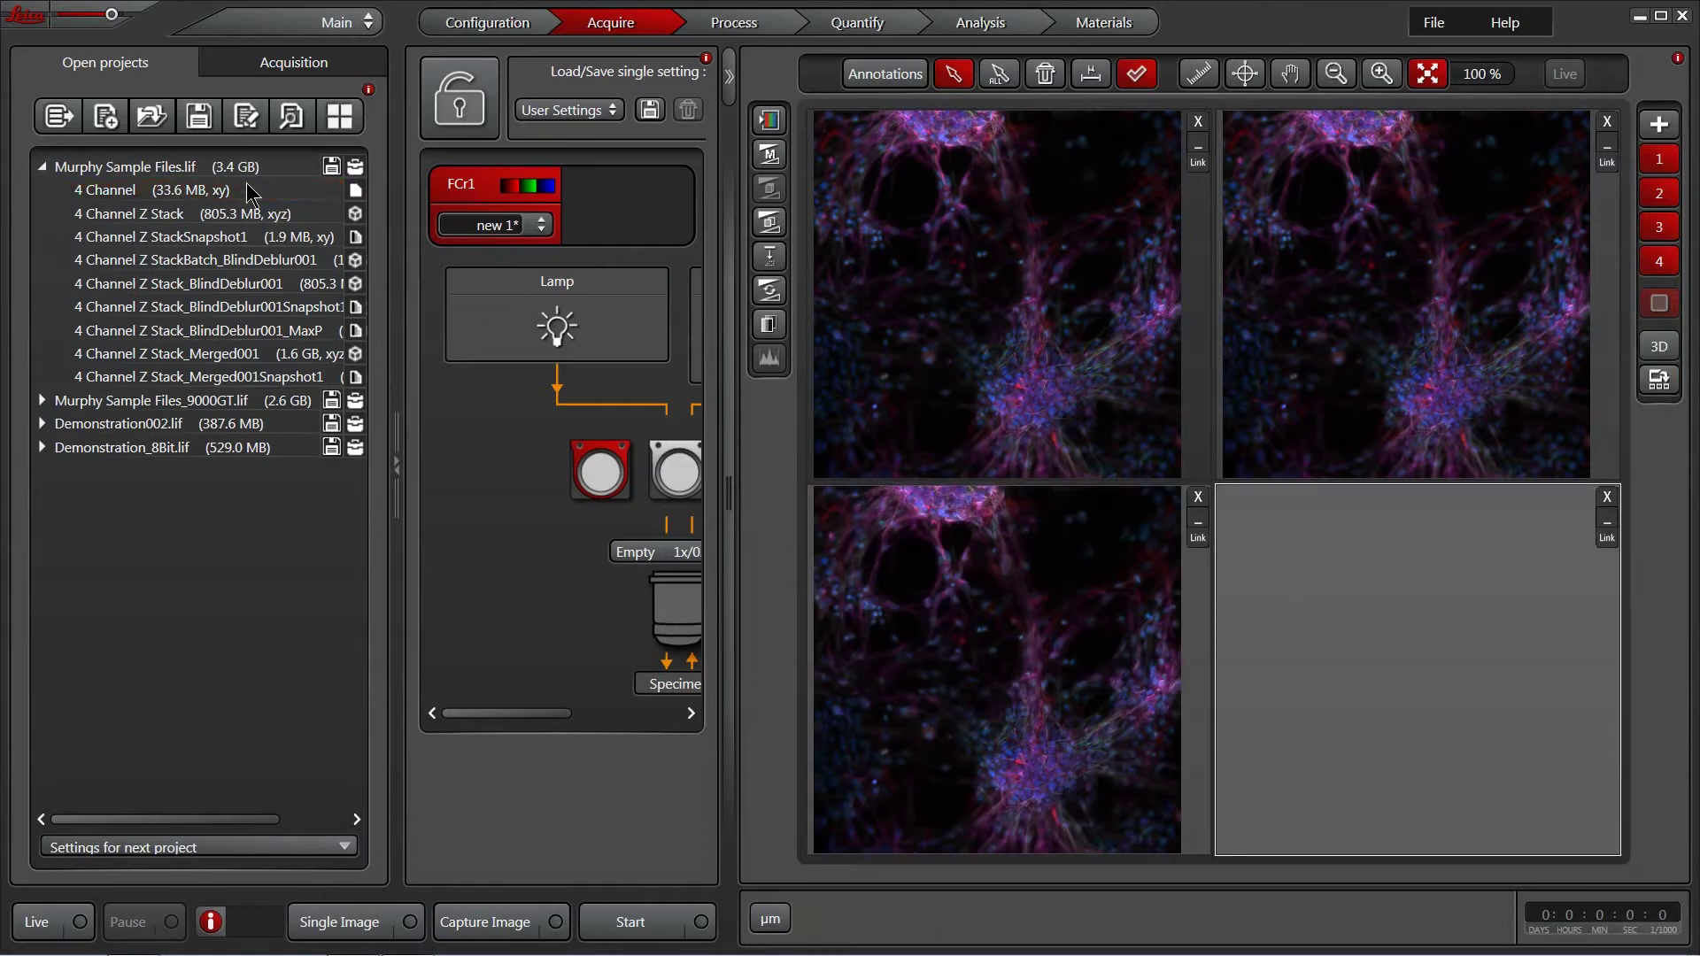
double_click(162, 195)
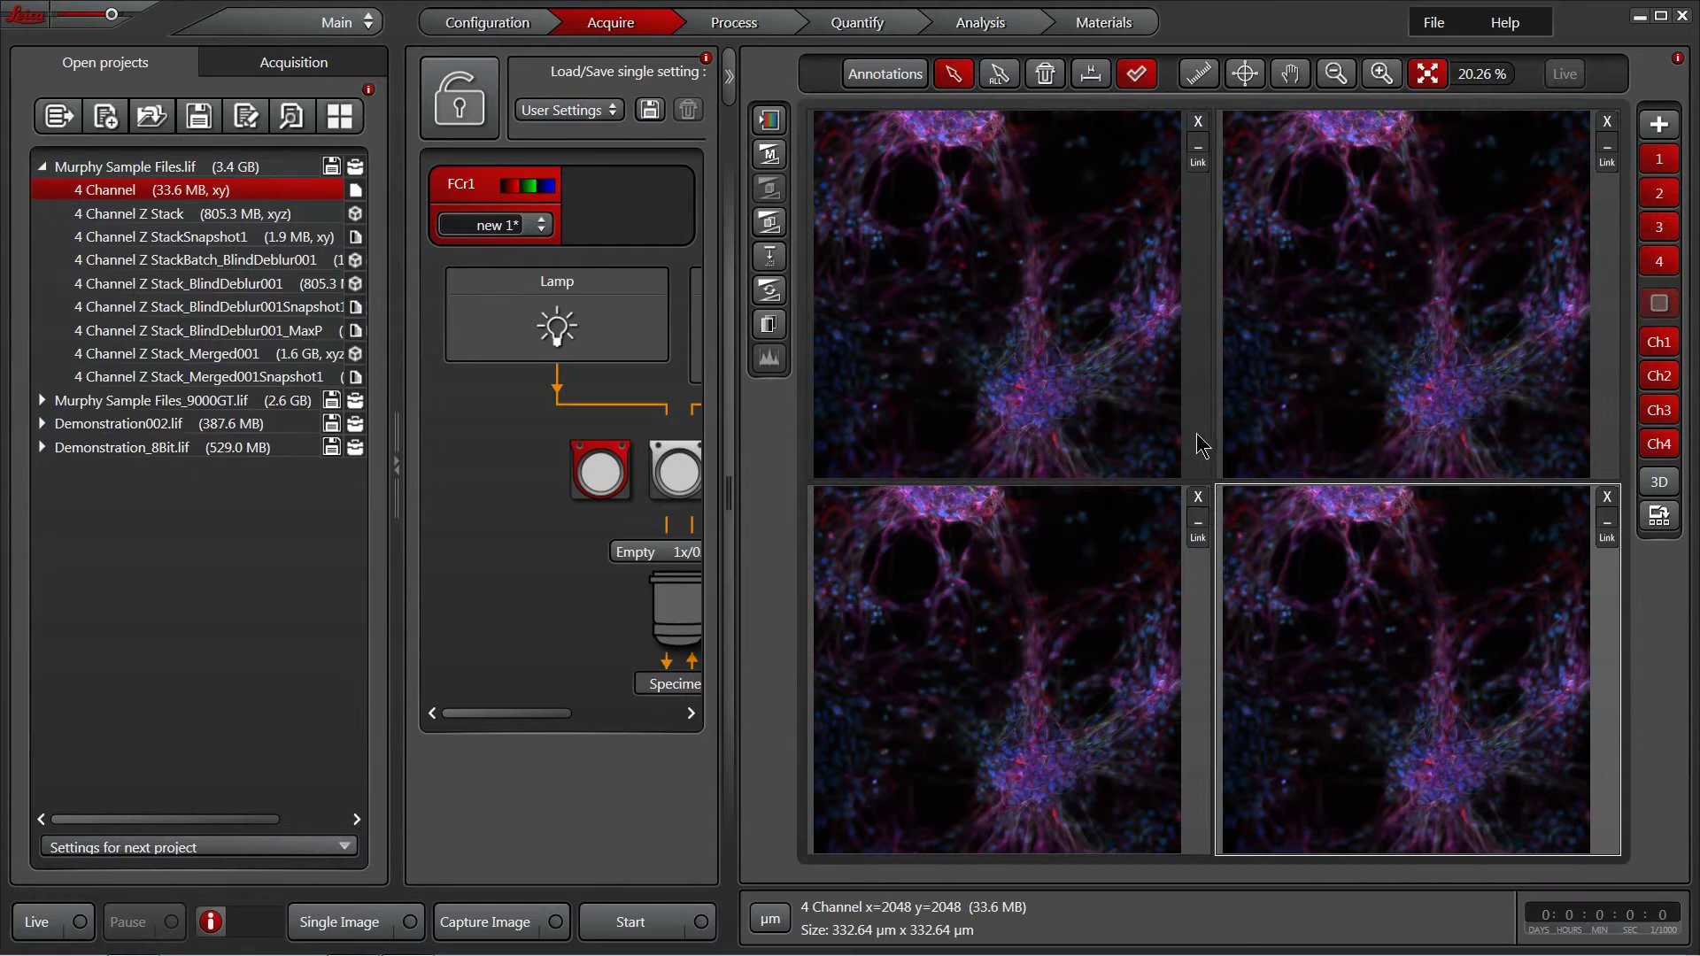
click(1607, 445)
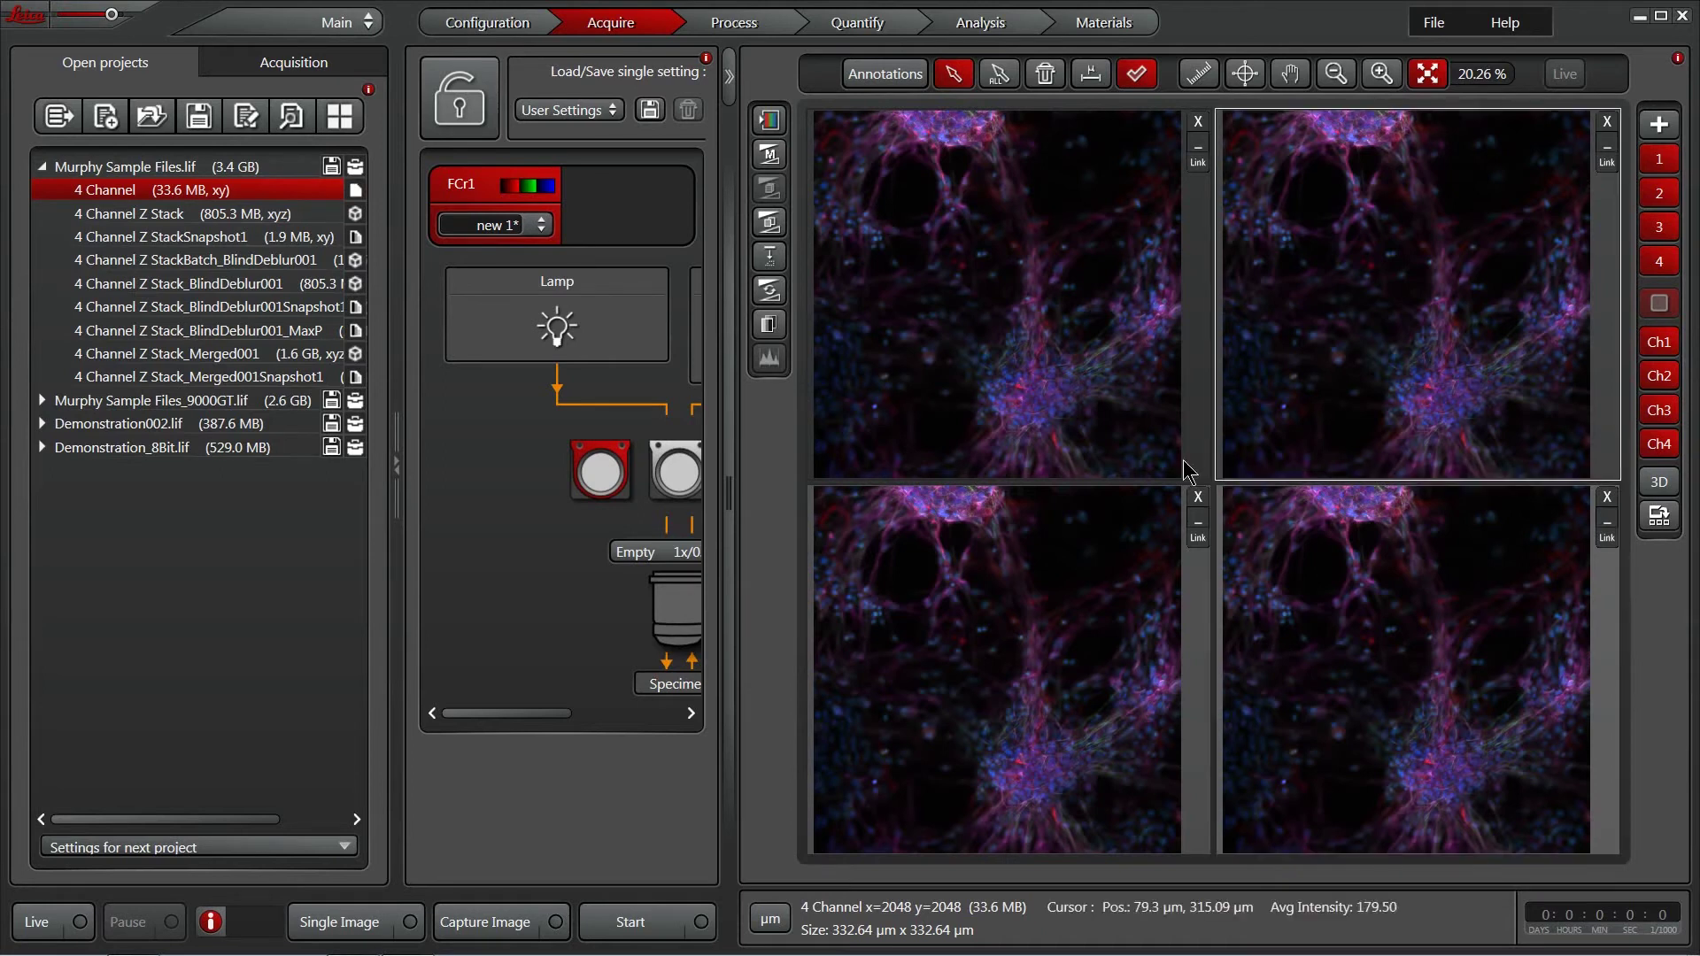
Select the top-left panel to save the 4 ChannelSnapshot all1 snapshot
click(1097, 426)
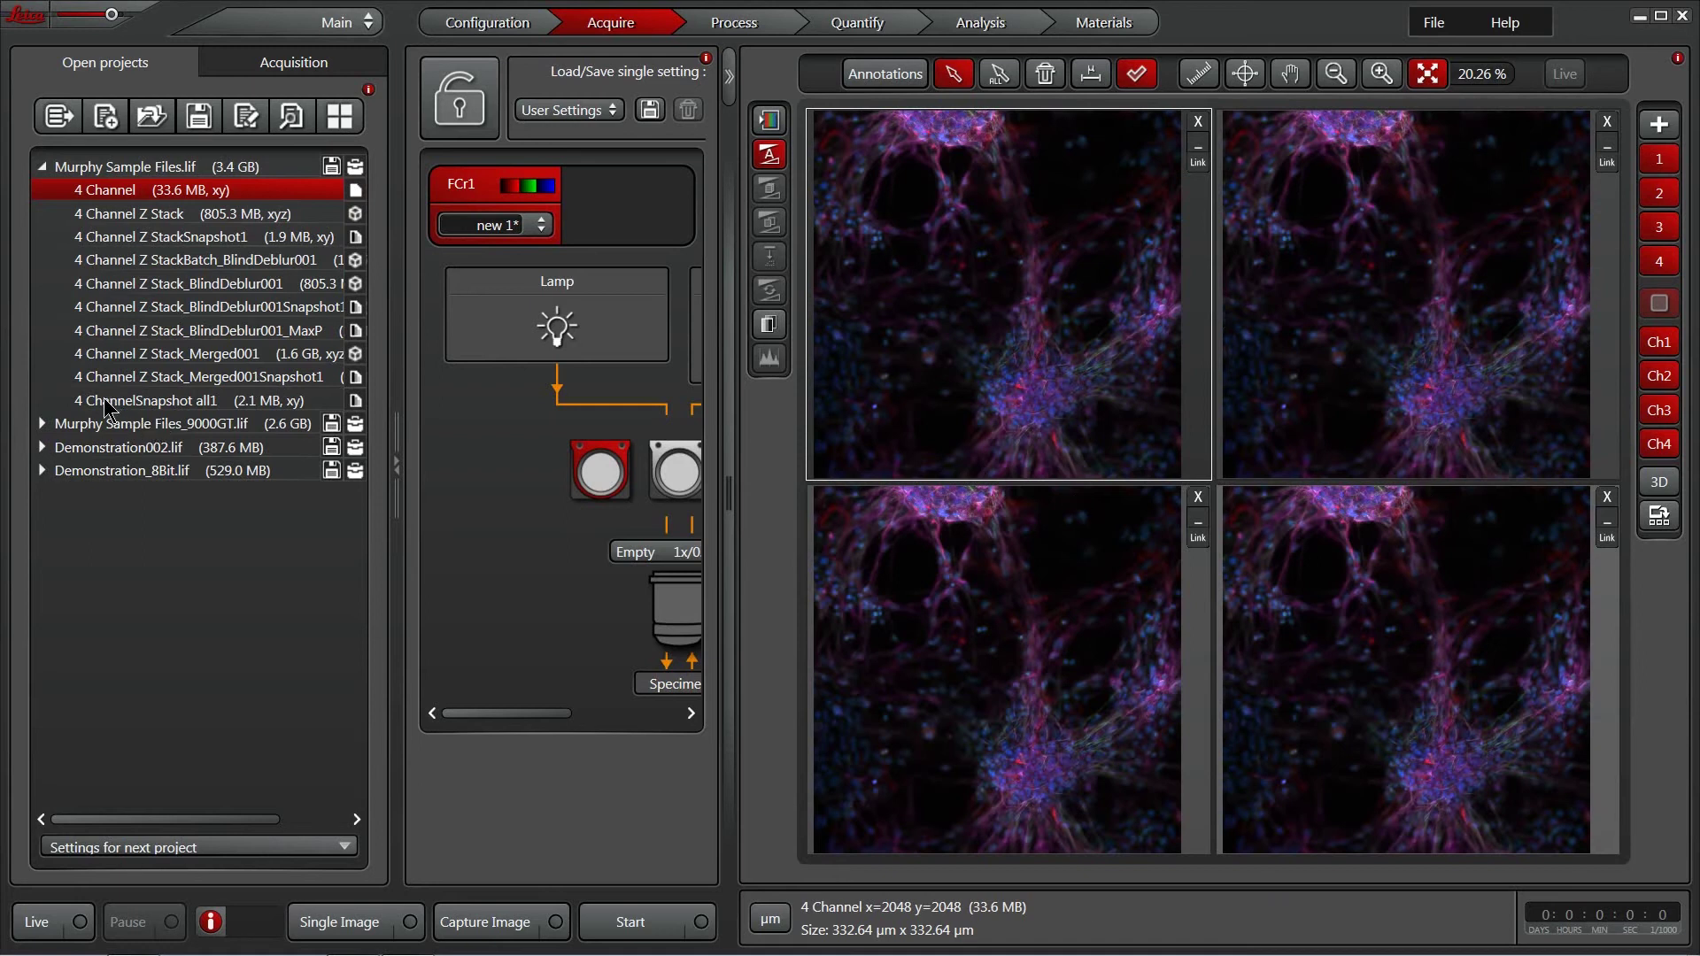
Close the extra panels to one viewer and open 4 ChannelSnapshot all1 from the project tree
click(1197, 122)
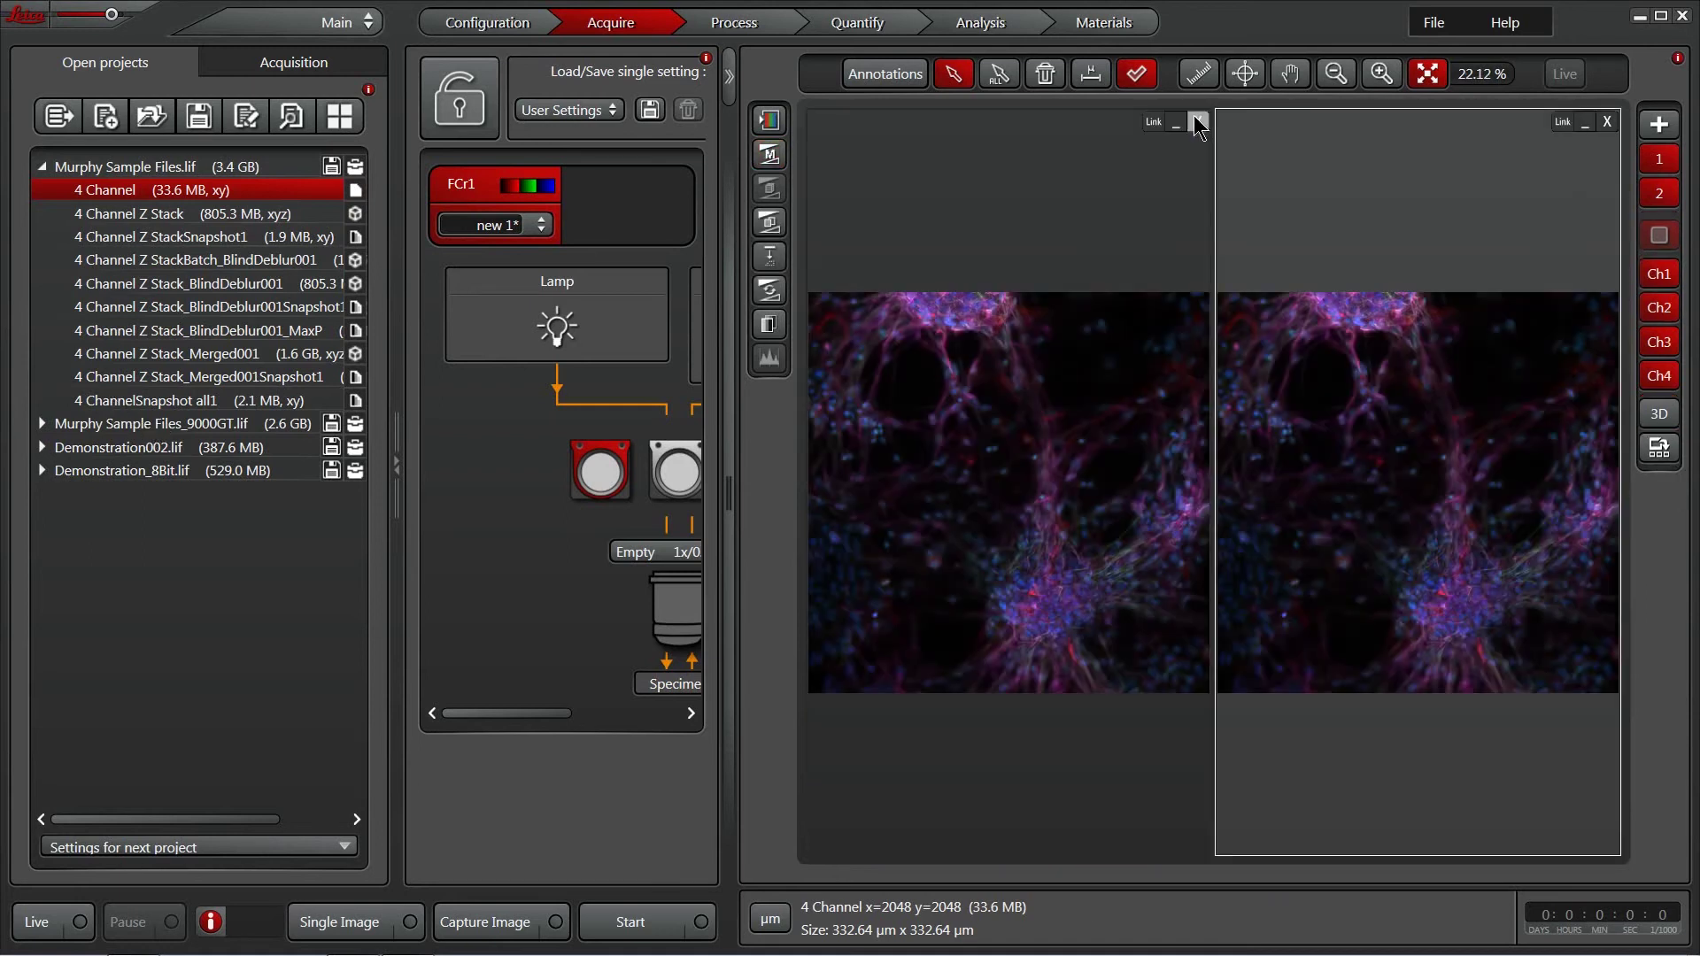
click(1196, 124)
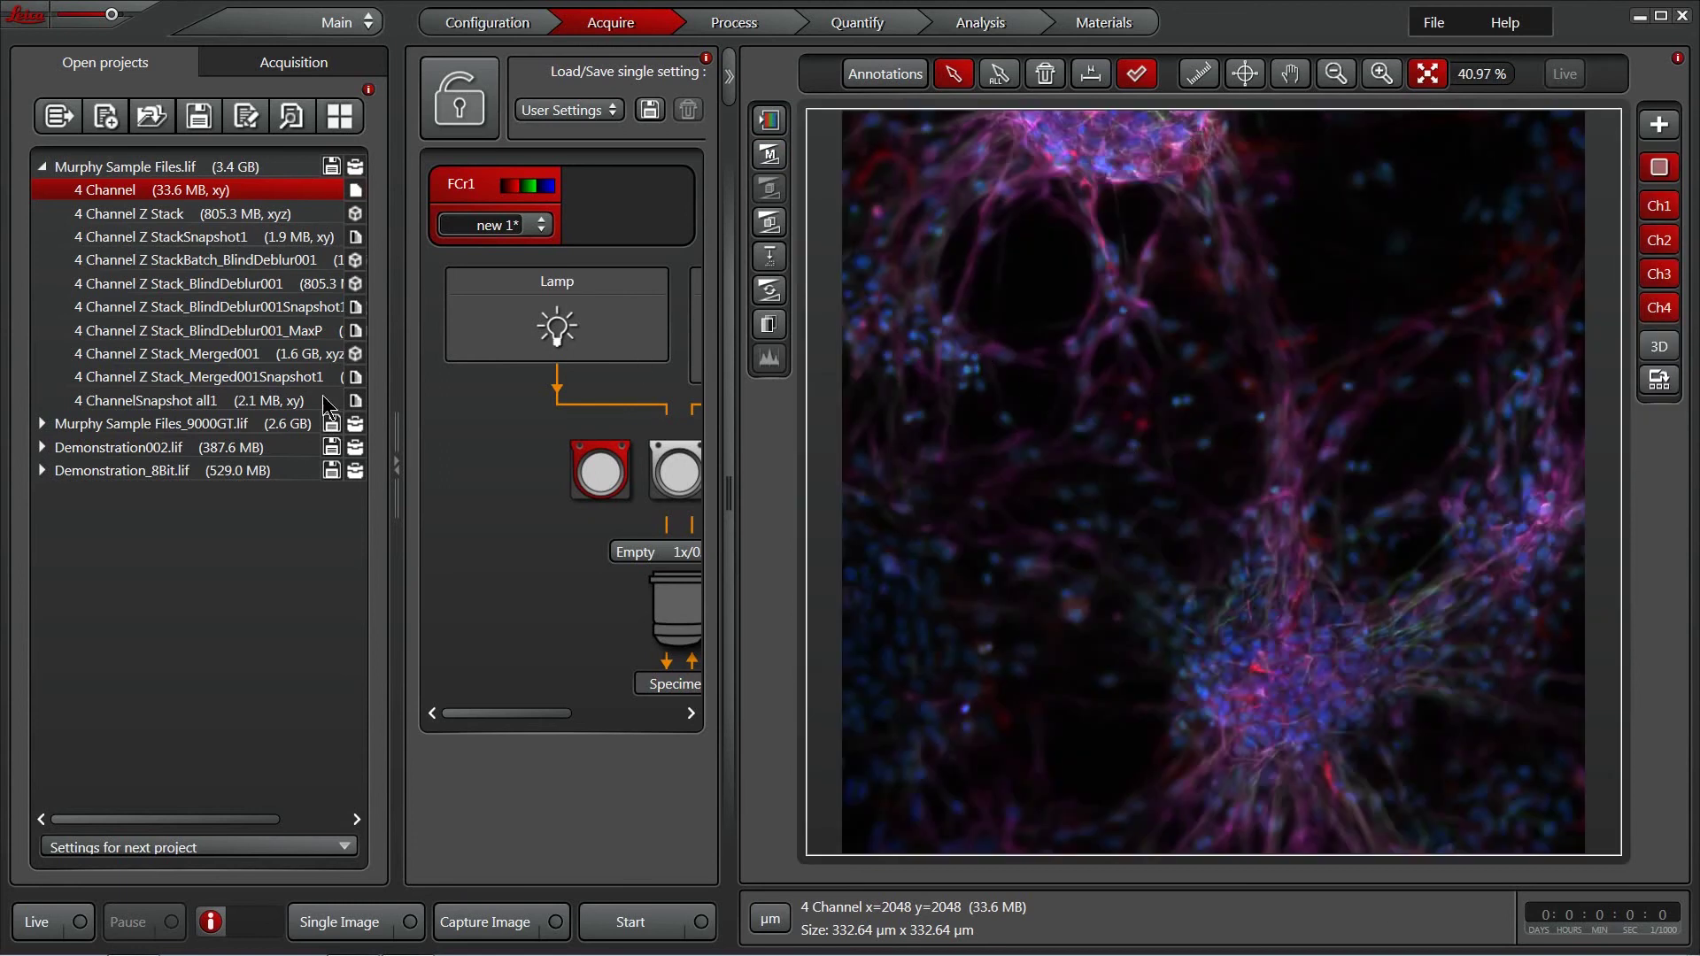
click(177, 401)
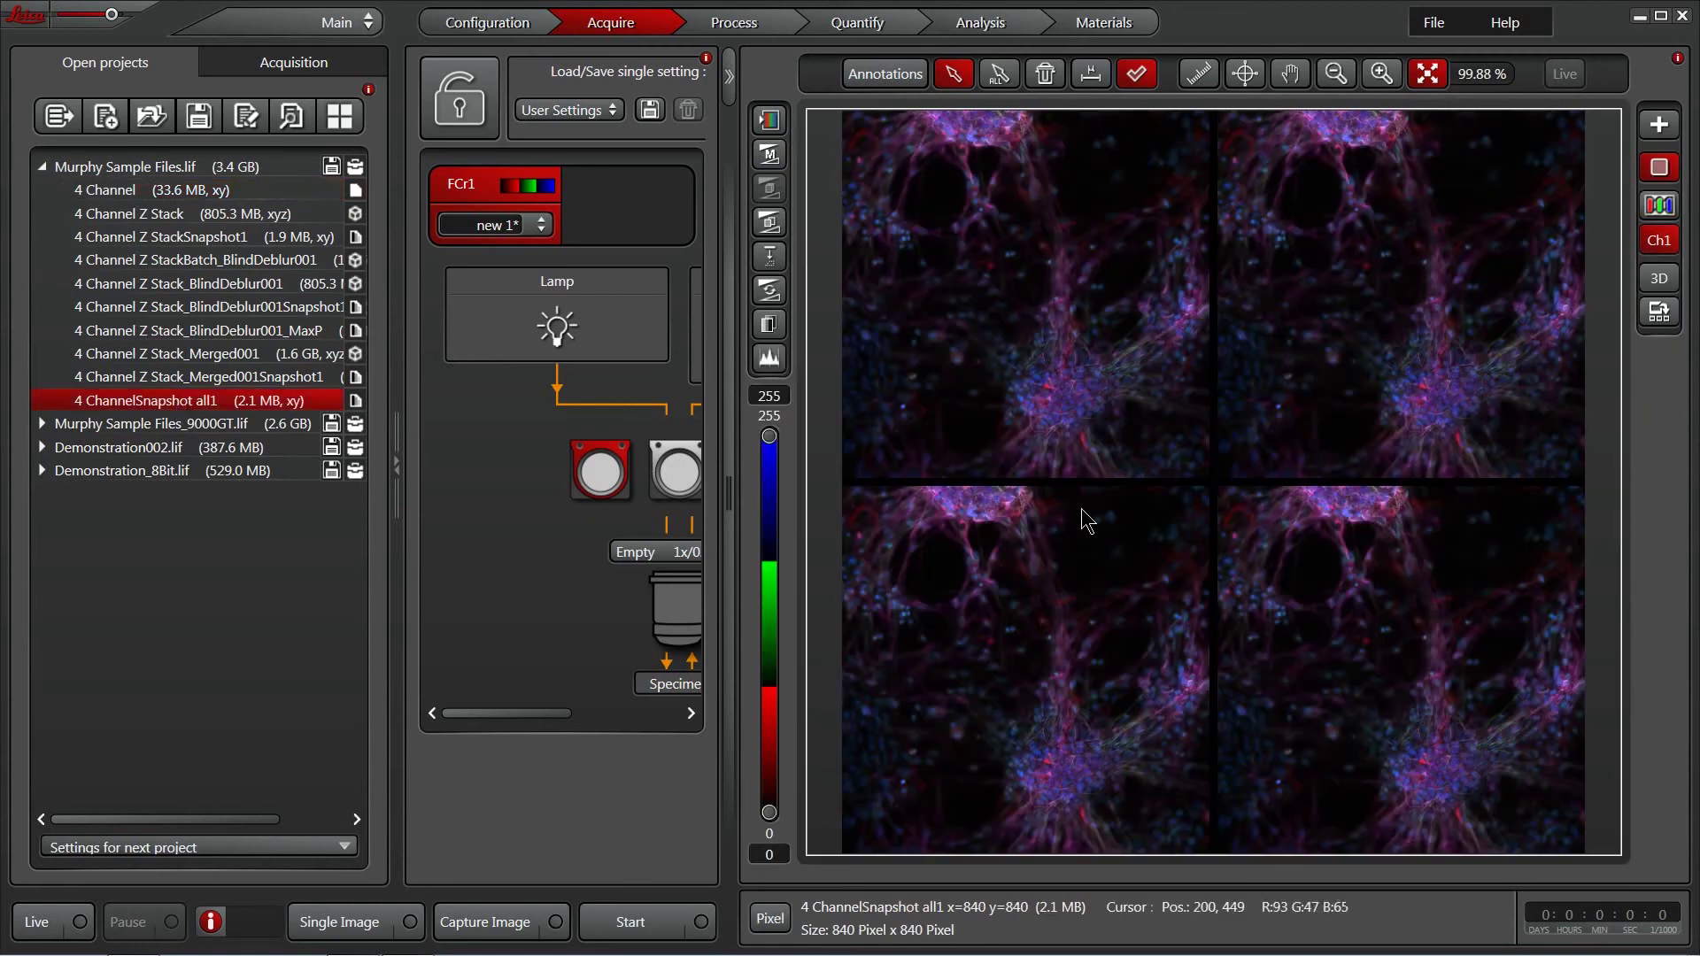